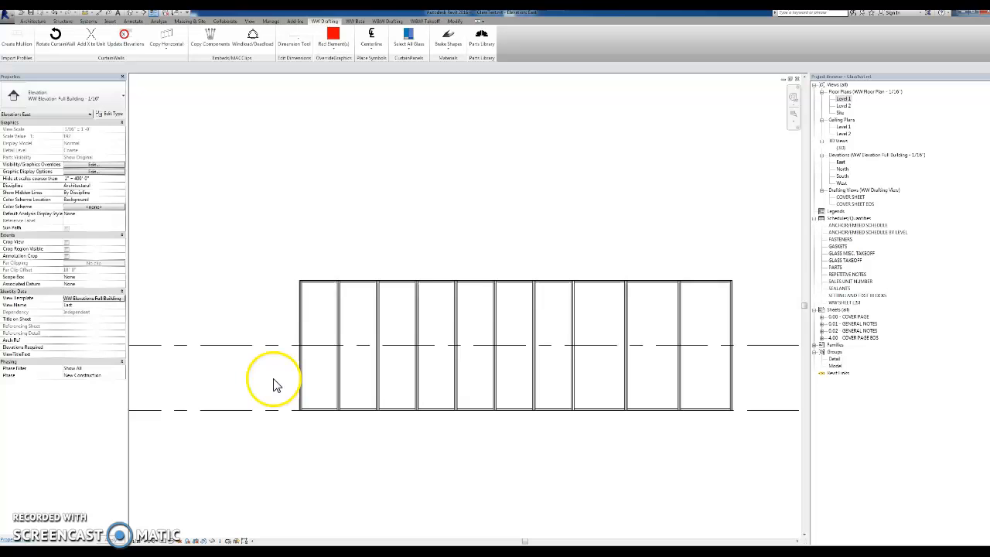
- Select the lower level line in the East elevation, then deselect it
click(644, 345)
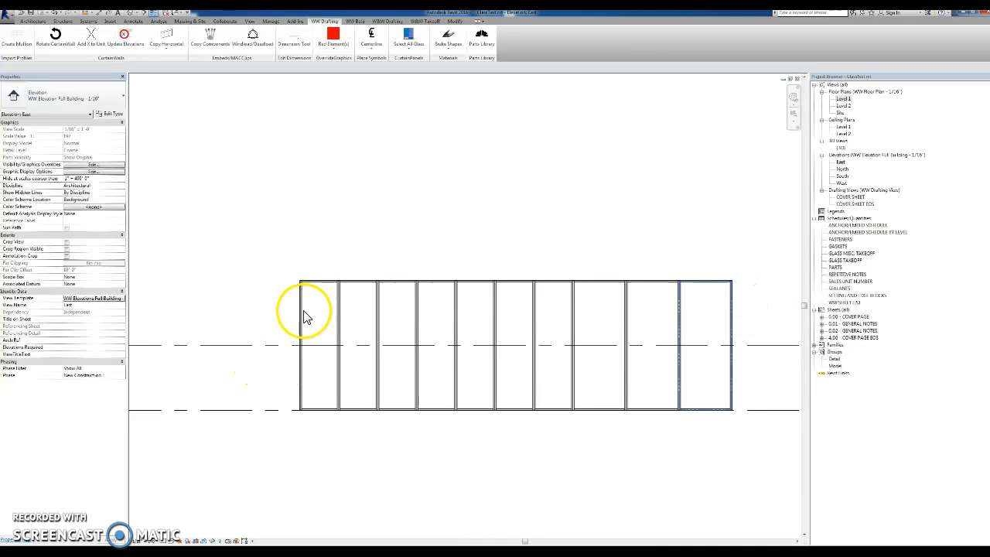
click(298, 353)
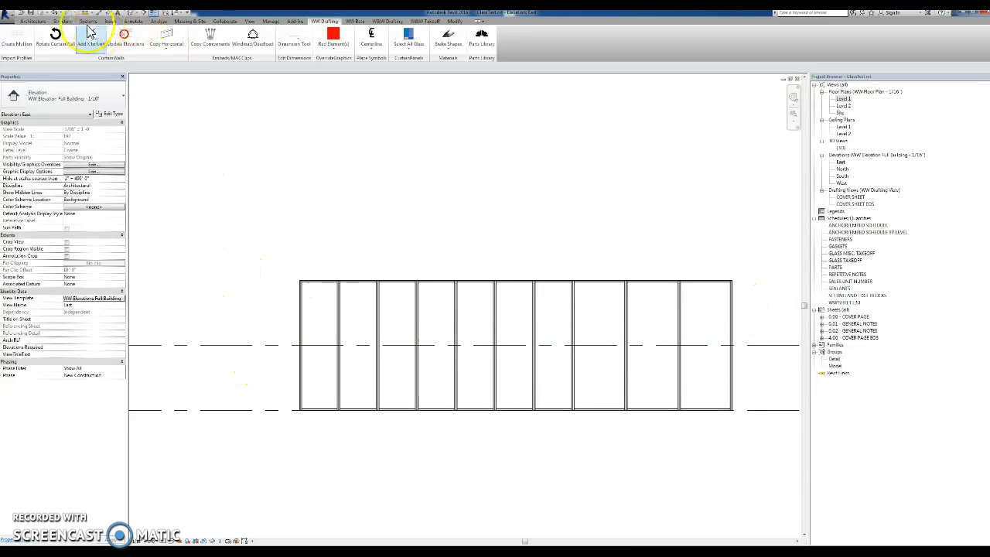
- Add a horizontal curtain grid line in the first panel from the Architecture tools, then start and cancel Mullion
click(39, 21)
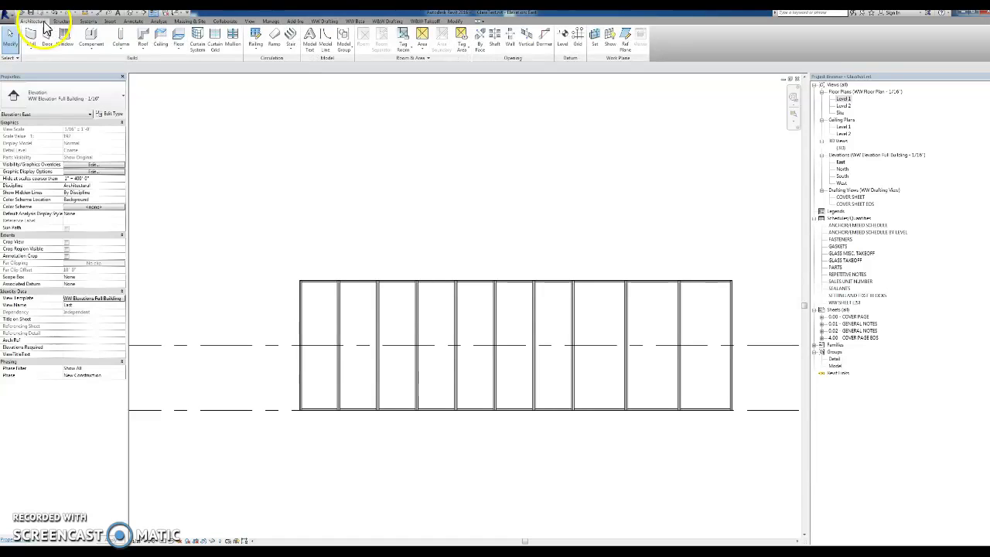
click(217, 55)
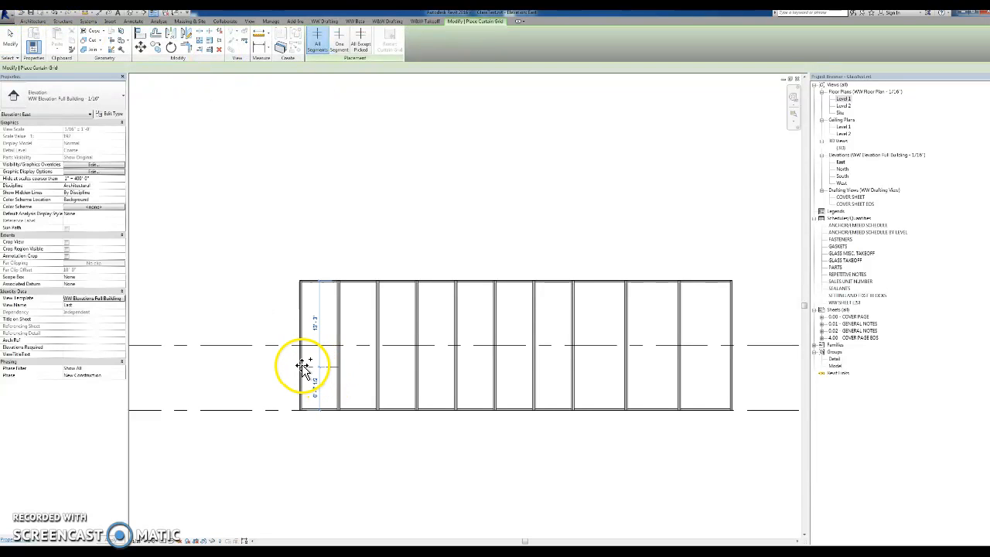
click(303, 366)
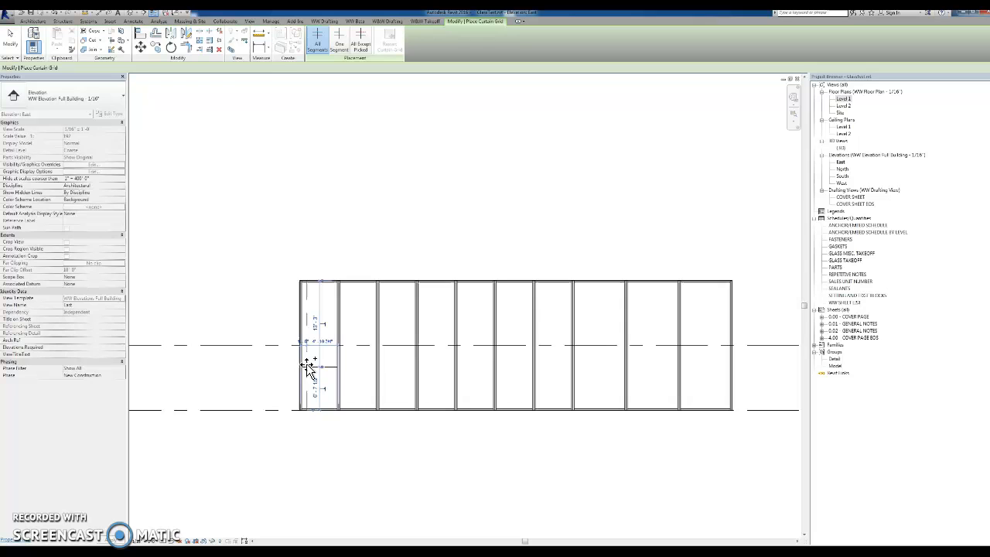
key(Escape)
key(Escape)
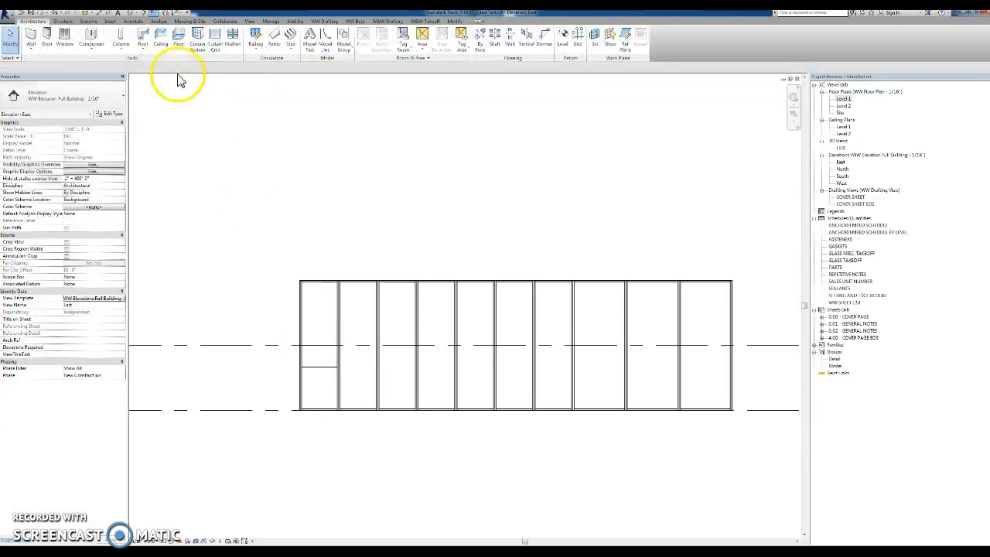
click(232, 40)
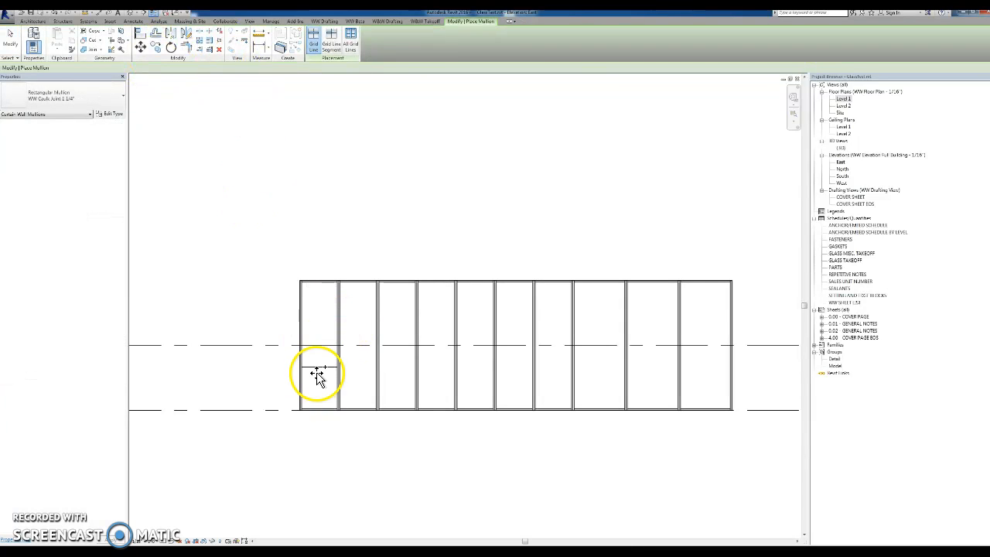
key(Escape)
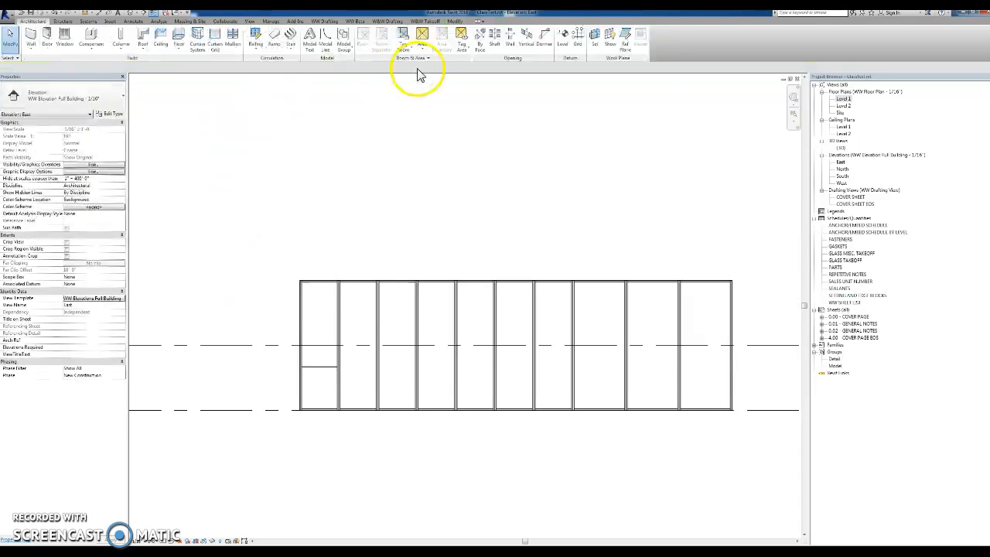
- Draw a reference plane from left of the wall to past its right edge, just above the level line
click(636, 47)
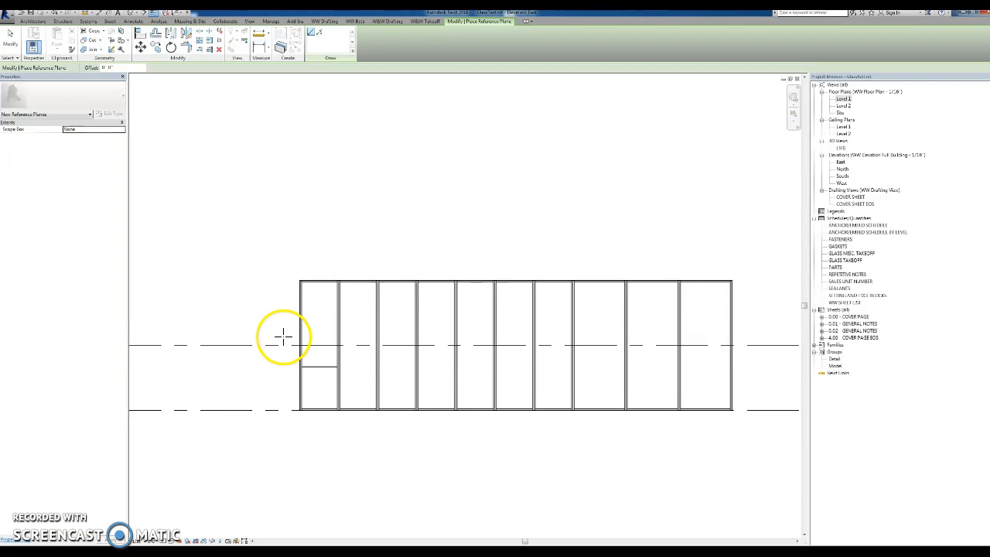
click(284, 335)
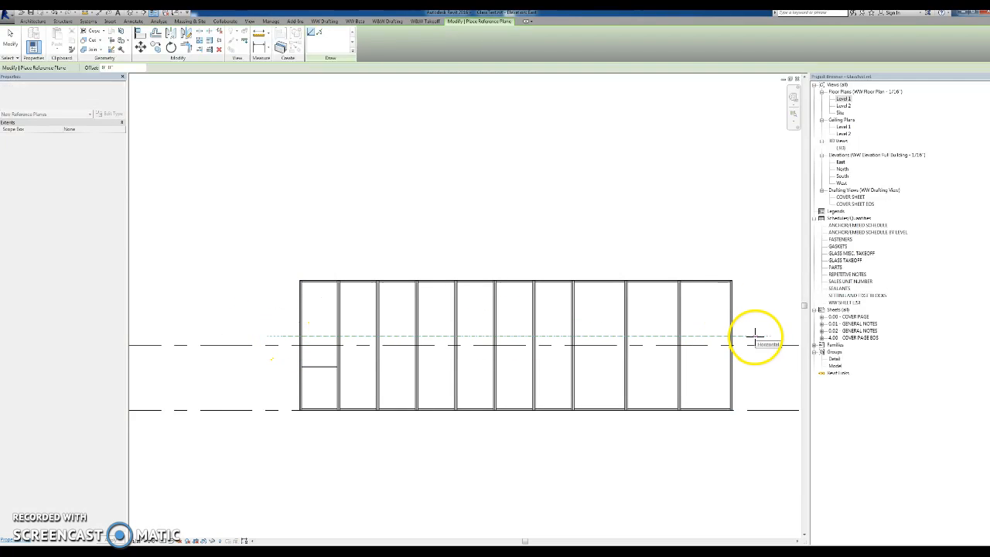
click(756, 335)
key(Escape)
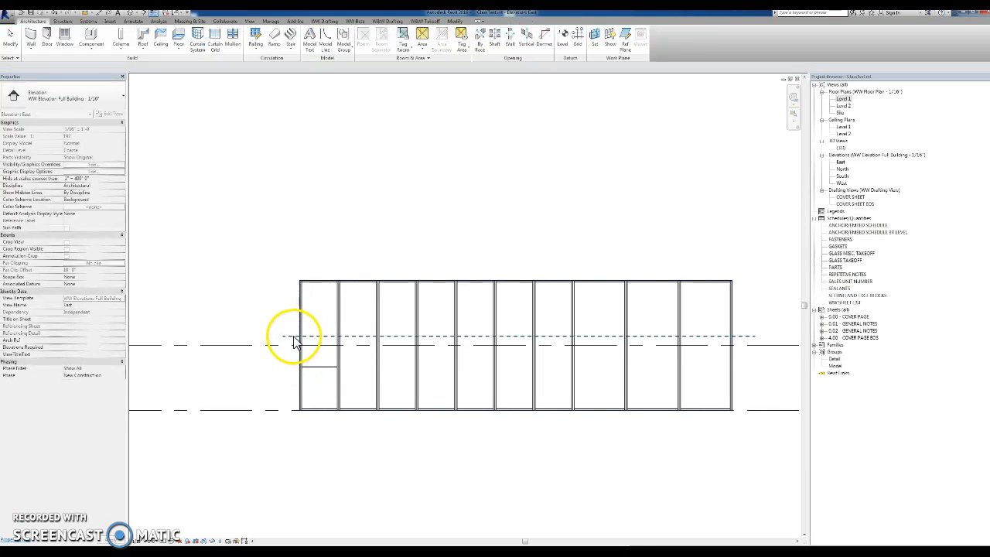
click(226, 163)
click(300, 22)
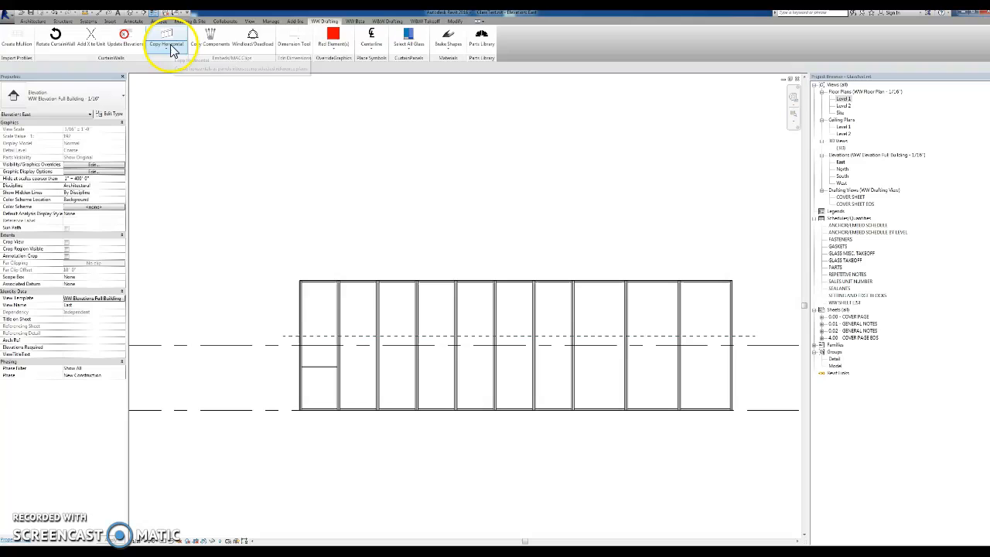
- Run WW Drafting Copy Horizontal, accept the instructions, and pick the first panel's horizontal mullion
click(173, 48)
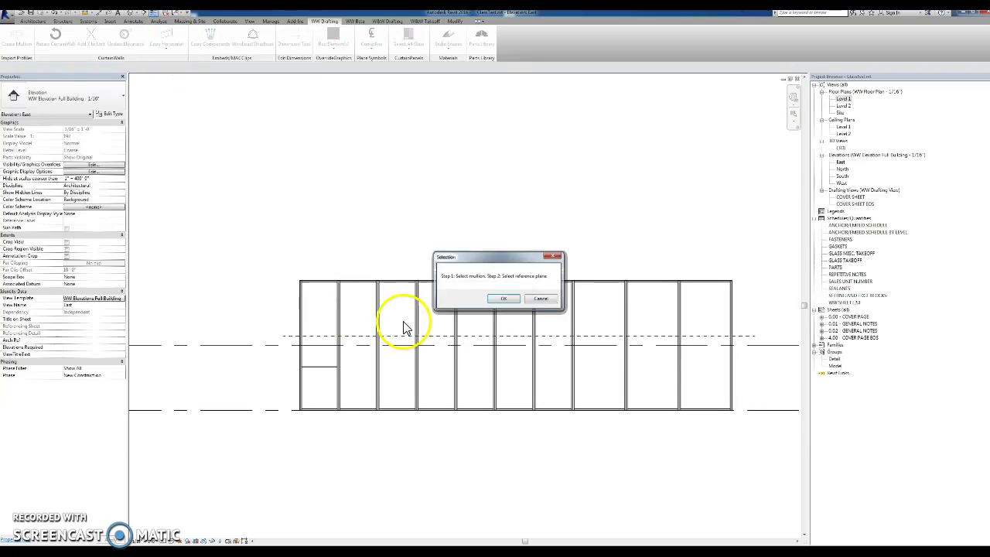
click(507, 304)
scroll(329, 370, up, 2)
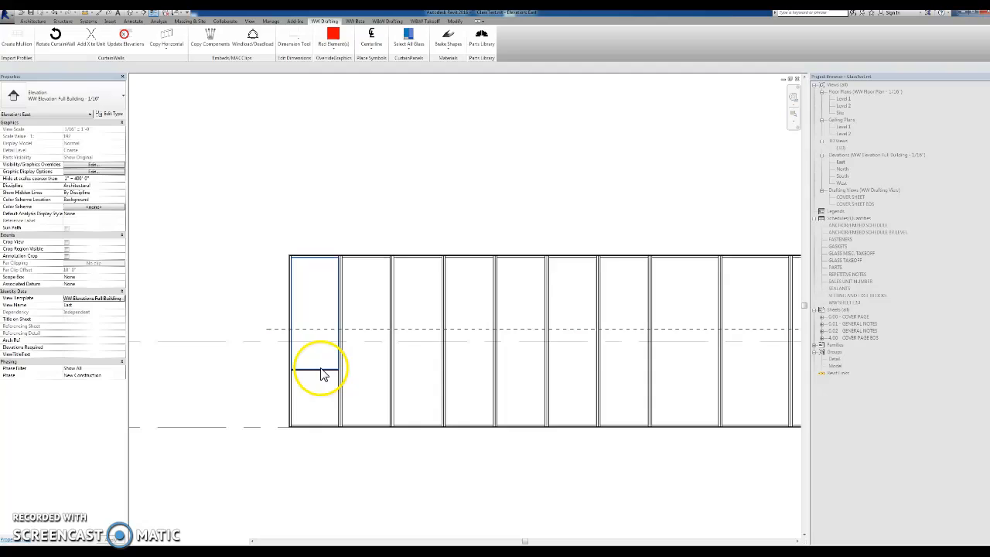
scroll(323, 375, up, 2)
click(324, 375)
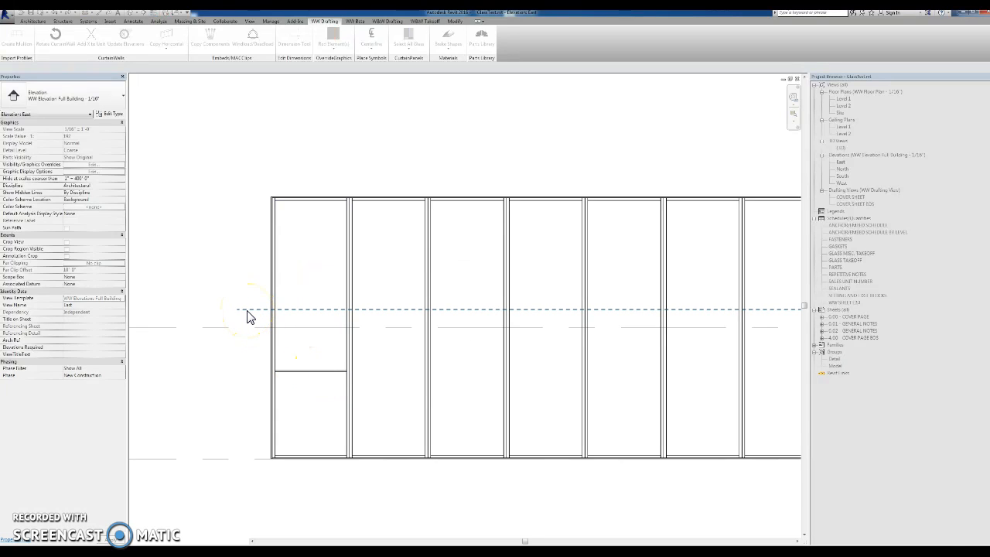
scroll(249, 320, down, 2)
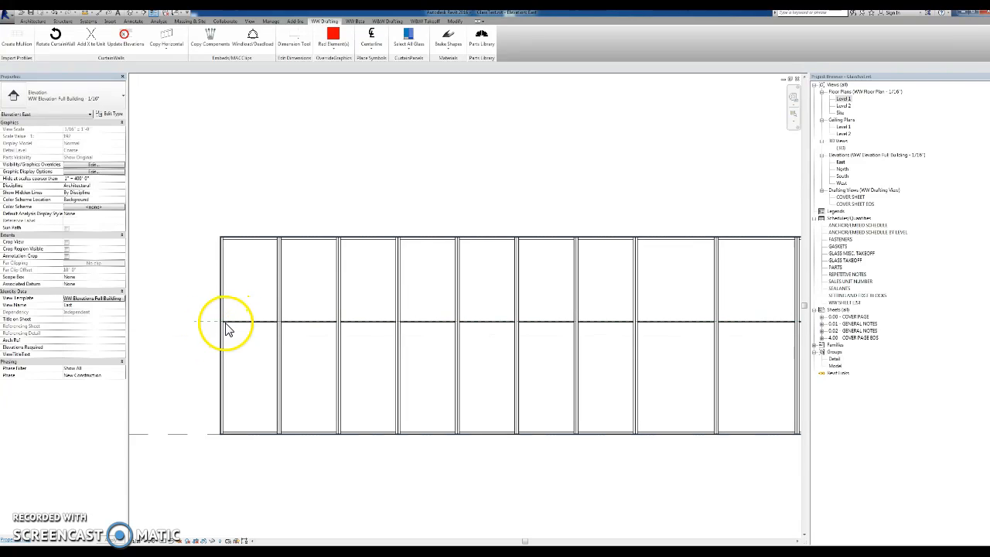
scroll(224, 325, down, 1)
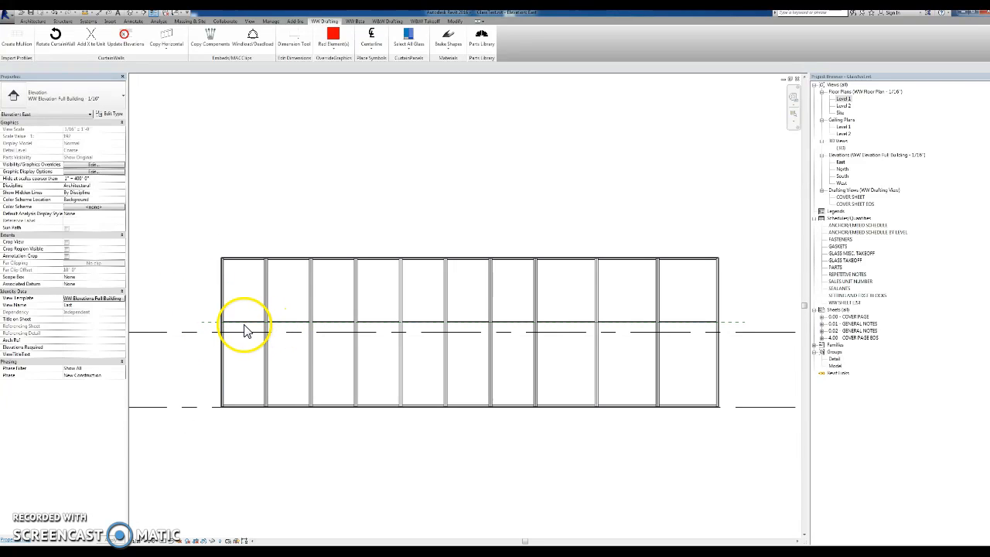